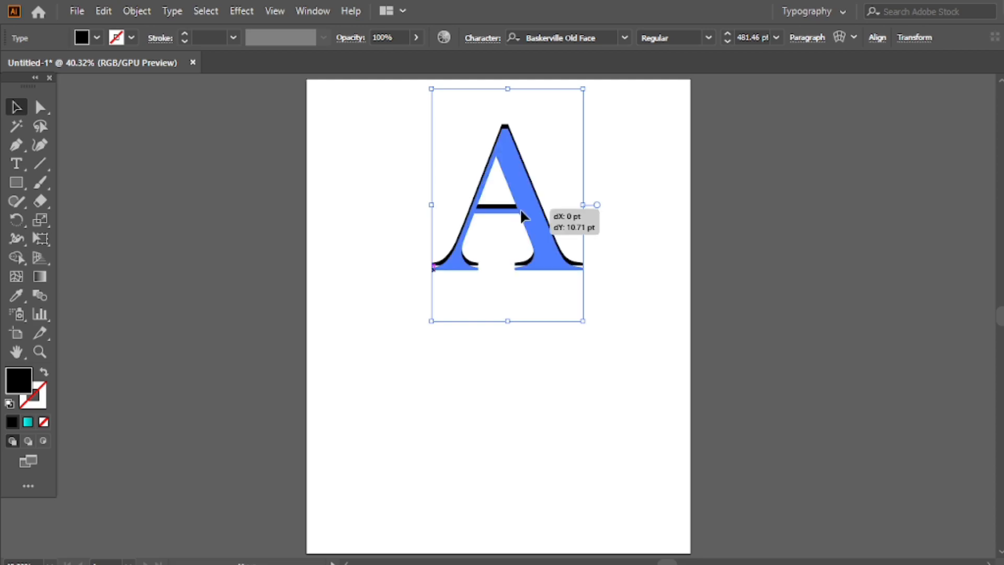
Add a letter C in Baskerville Old Face at 481.46 pt and place it above and to the left of the A
{"action": "left_click", "coordinate": [367, 330]}
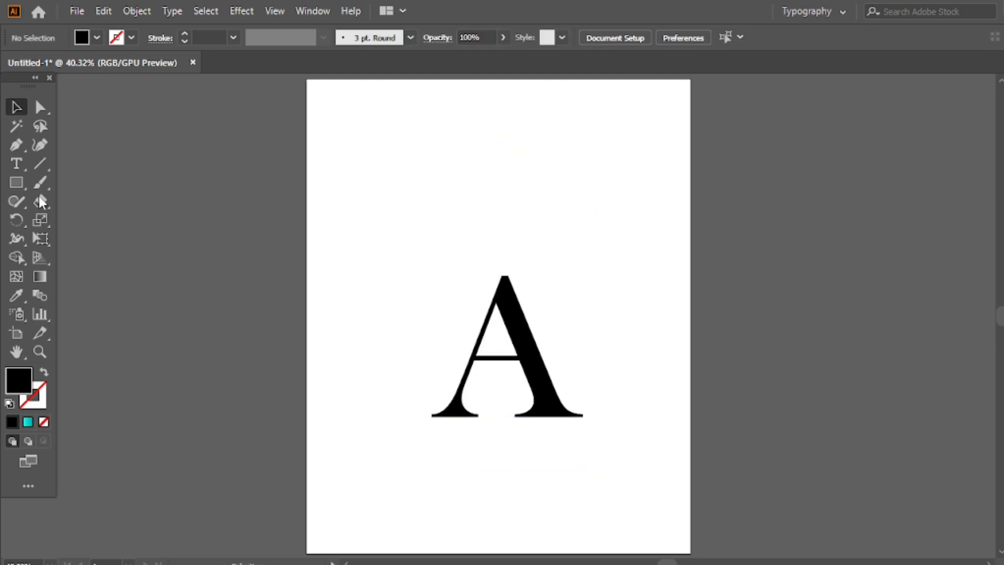
{"action": "left_click", "coordinate": [17, 164]}
{"action": "left_click", "coordinate": [366, 267]}
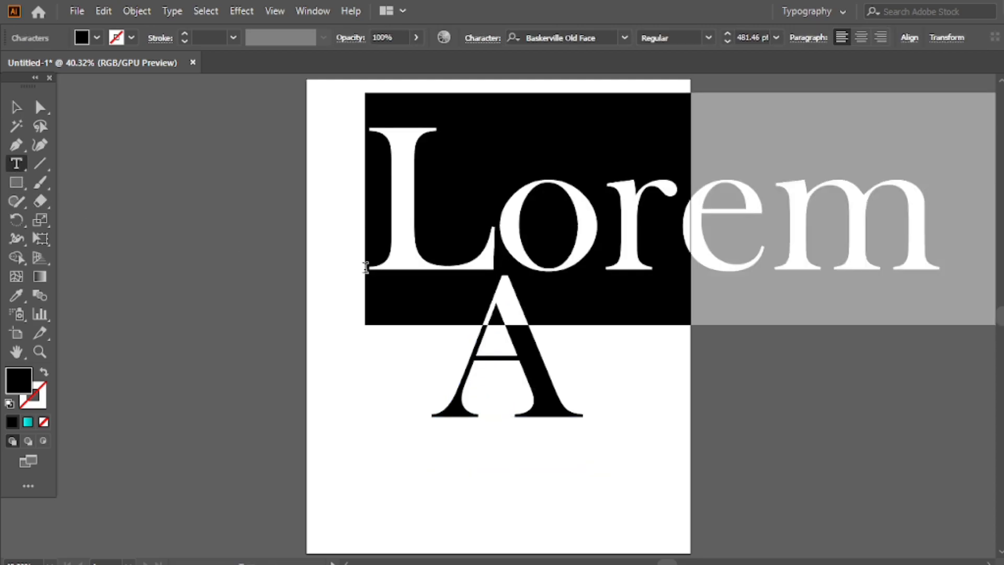
{"action": "type", "text": "C"}
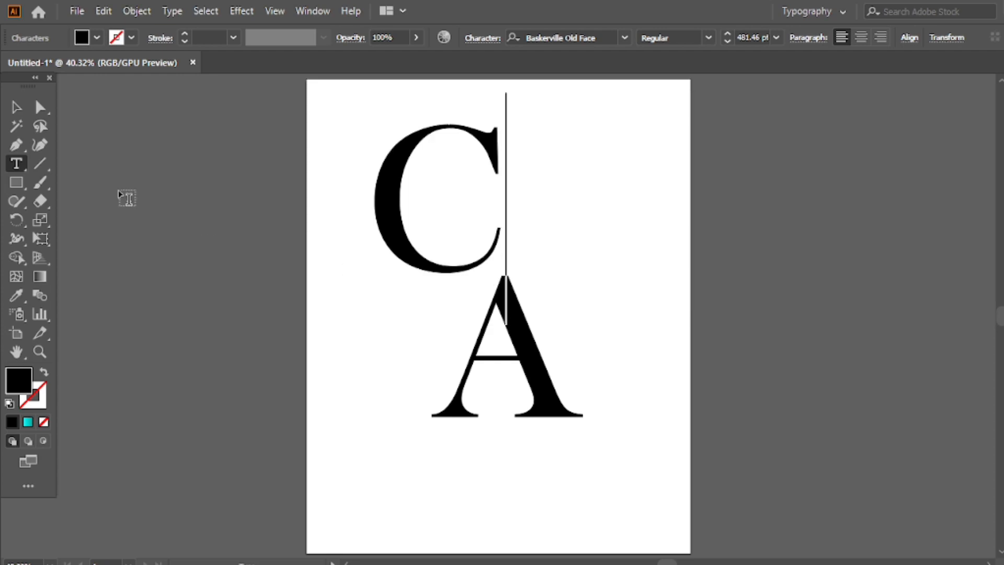
{"action": "left_click", "coordinate": [15, 106]}
{"action": "left_click_drag", "start_coordinate": [397, 225], "coordinate": [361, 244]}
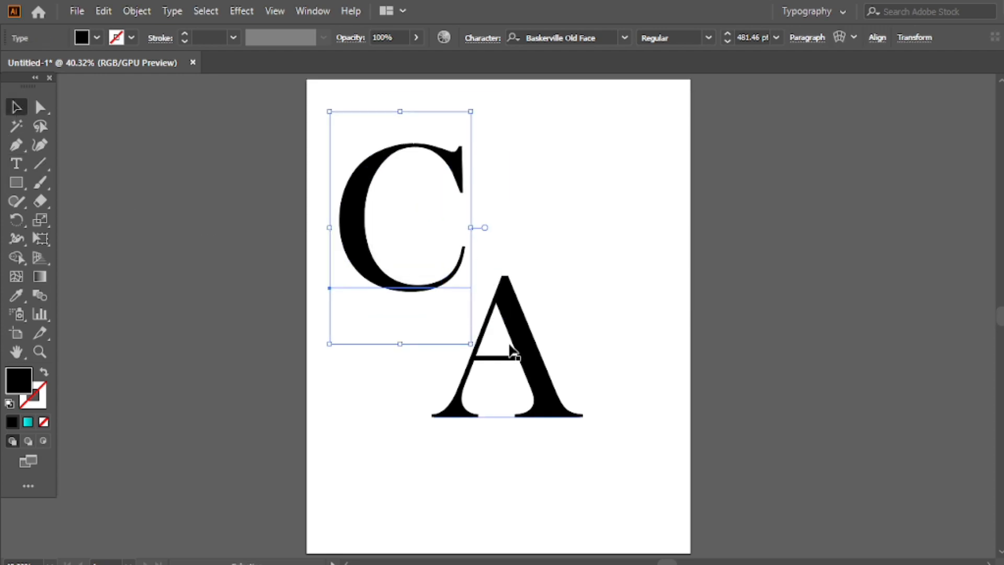
Expand both letters C and A into vector shapes, with Object and Fill included
{"action": "left_click", "coordinate": [16, 295]}
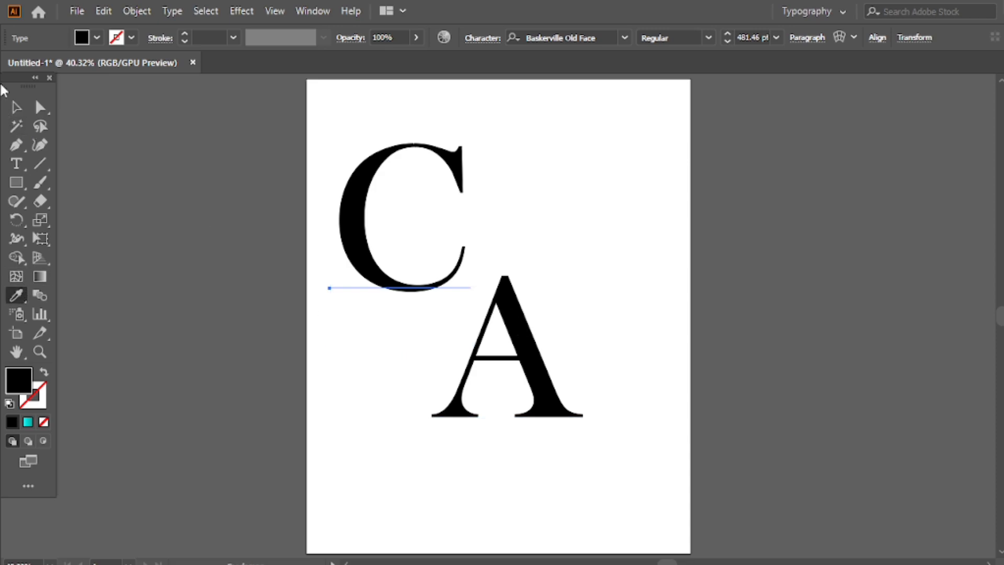
{"action": "left_click", "coordinate": [15, 107]}
{"action": "left_click_drag", "start_coordinate": [563, 178], "coordinate": [403, 340]}
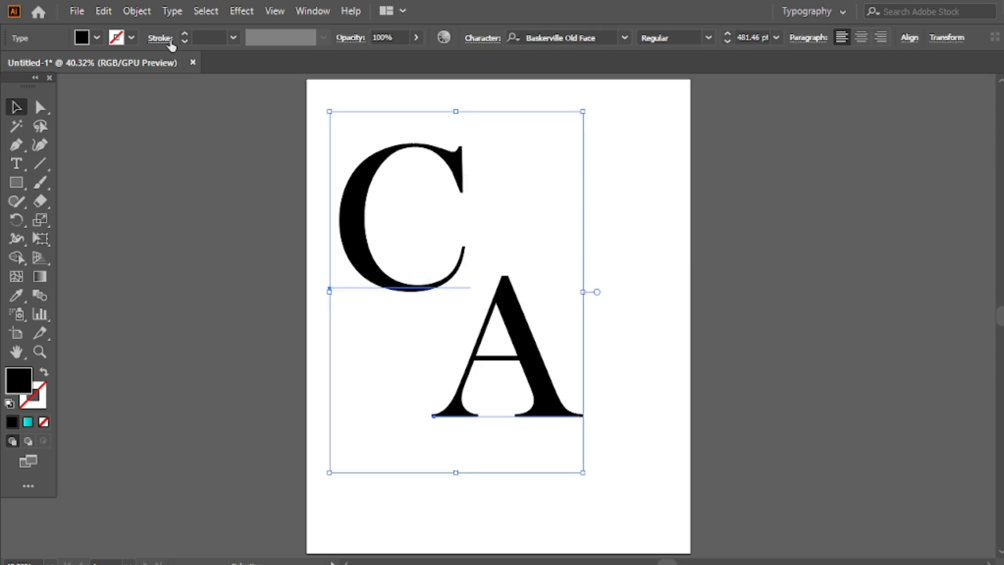
{"action": "left_click", "coordinate": [137, 12]}
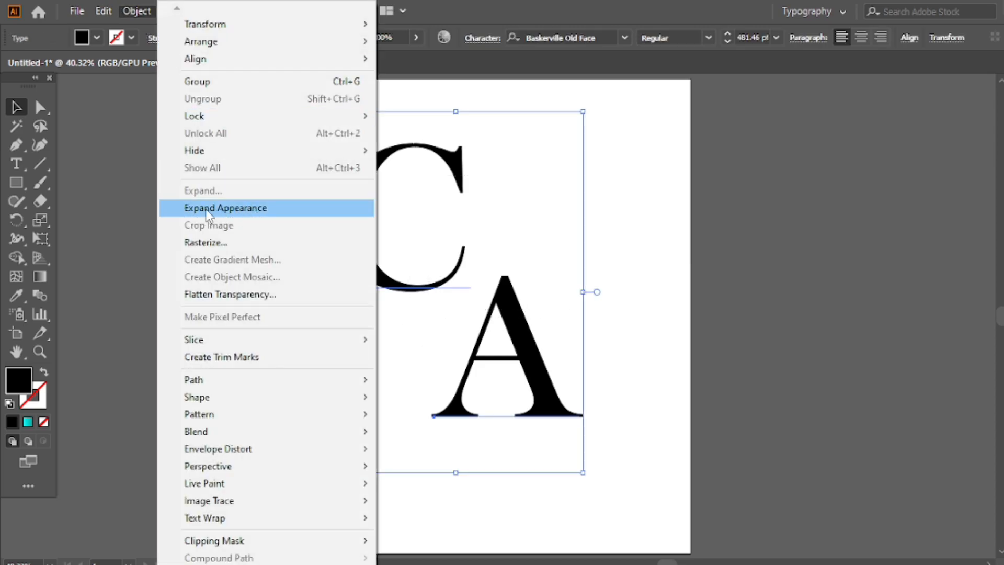
{"action": "left_click", "coordinate": [208, 208]}
{"action": "left_click", "coordinate": [138, 13]}
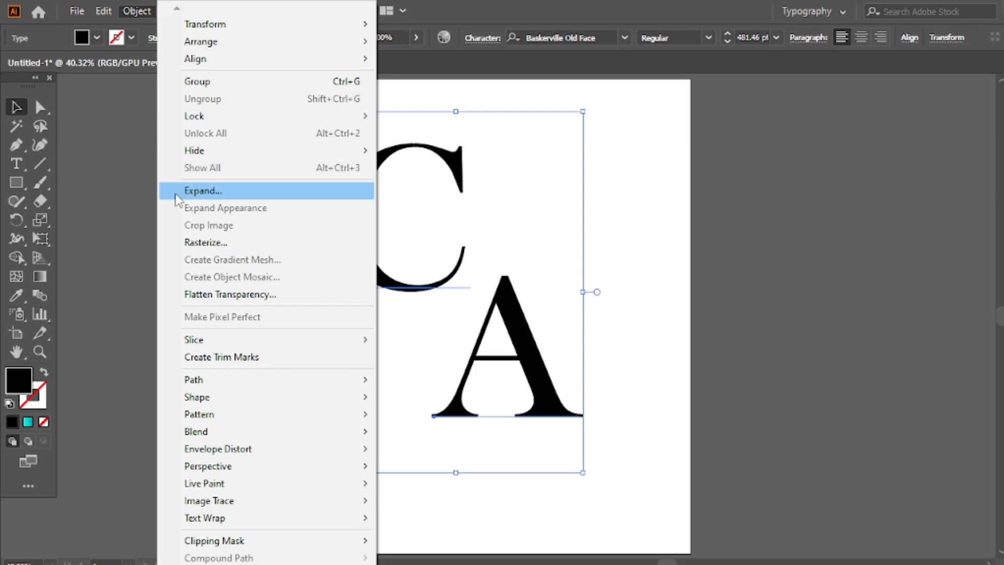
{"action": "left_click", "coordinate": [204, 191]}
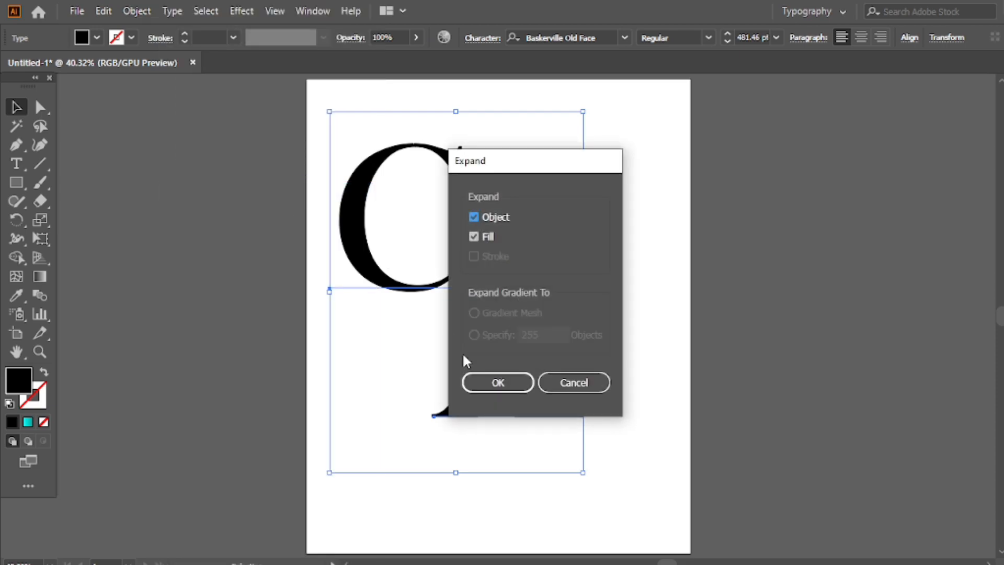
{"action": "left_click", "coordinate": [492, 380]}
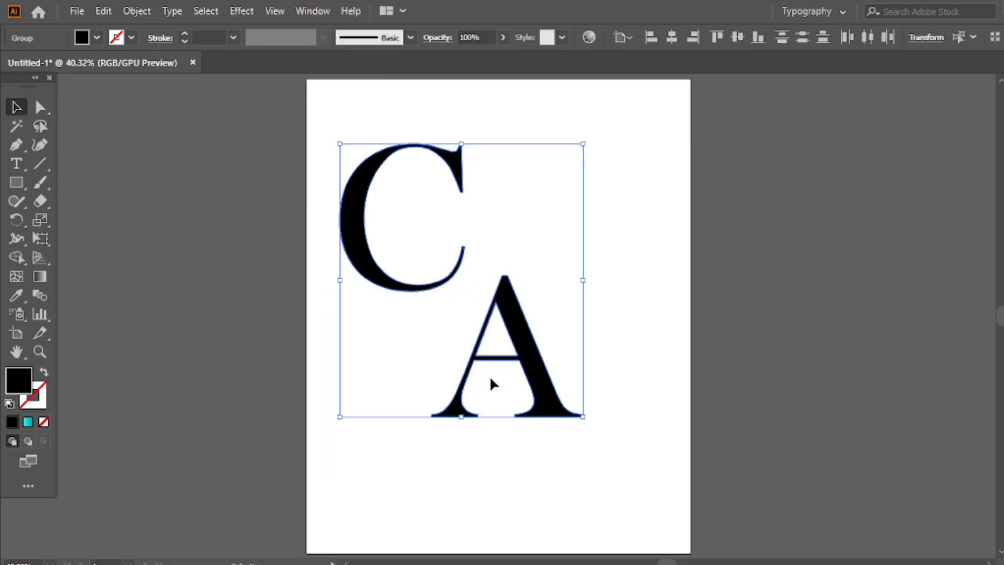
Move the A and the C apart so the C sits slightly higher, on the right side of the A
{"action": "left_click", "coordinate": [533, 267]}
{"action": "left_click_drag", "start_coordinate": [522, 329], "coordinate": [481, 345]}
{"action": "left_click", "coordinate": [520, 282]}
{"action": "left_click_drag", "start_coordinate": [461, 285], "coordinate": [620, 316]}
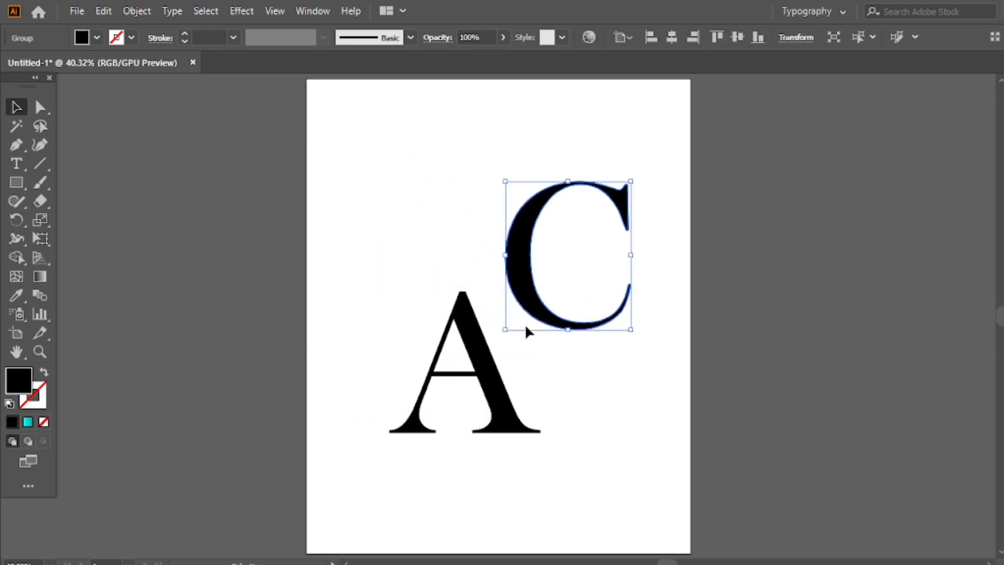
{"action": "left_click_drag", "start_coordinate": [484, 375], "coordinate": [469, 317]}
{"action": "left_click", "coordinate": [561, 321]}
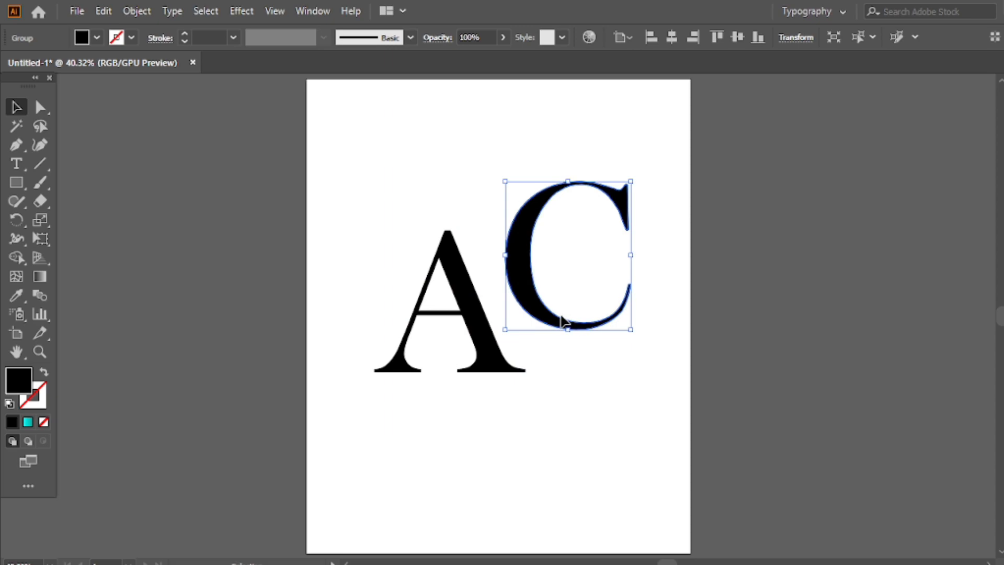
{"action": "left_click_drag", "start_coordinate": [540, 319], "coordinate": [549, 327]}
Trace the A's crossbar with the Pen tool as a closed four-corner shape snapped to its anchor points
{"action": "left_click", "coordinate": [484, 242]}
{"action": "left_click", "coordinate": [447, 277]}
{"action": "scroll", "coordinate": [447, 275], "scroll_direction": "up", "scroll_amount": 3}
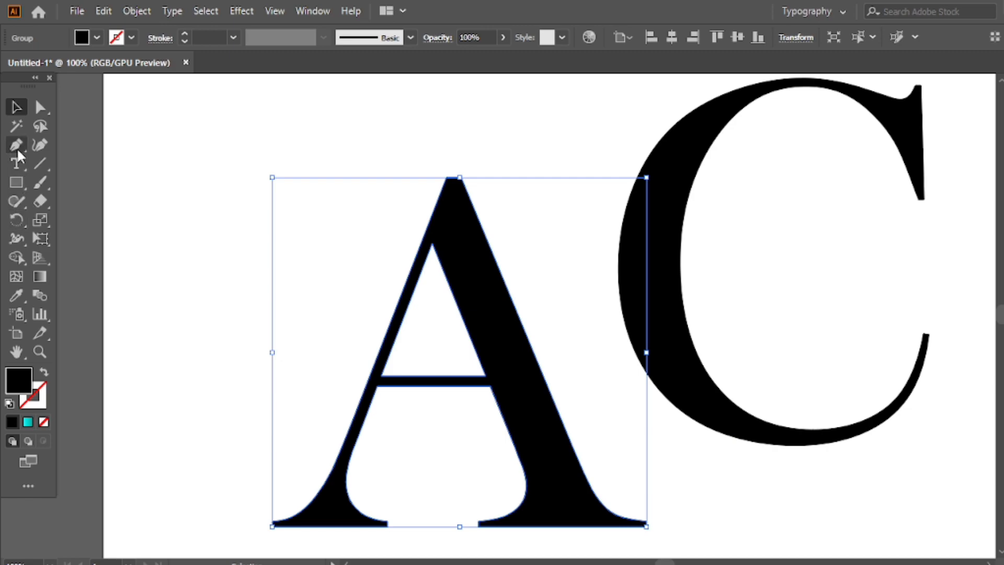
{"action": "left_click", "coordinate": [168, 226]}
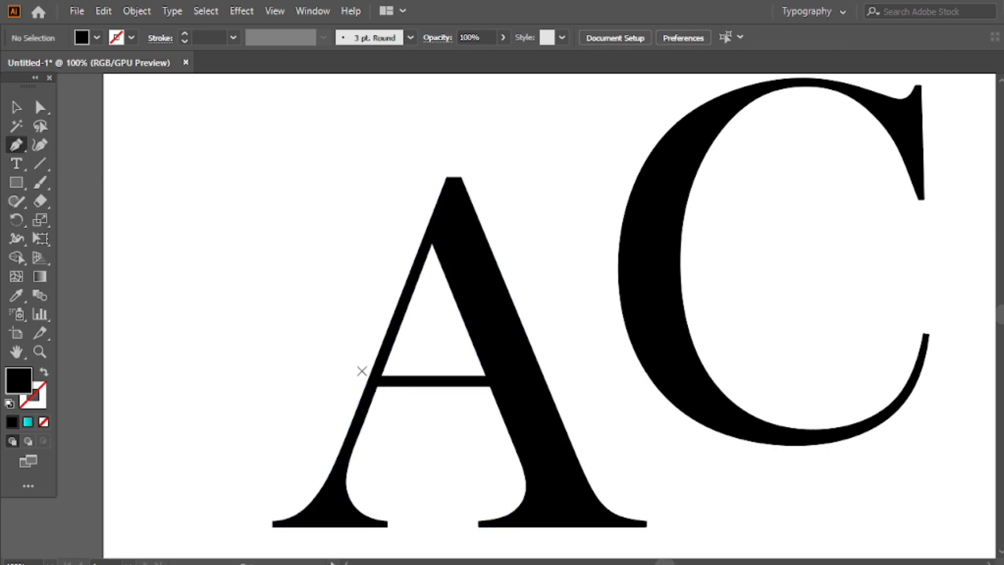
{"action": "scroll", "coordinate": [363, 369], "scroll_direction": "up", "scroll_amount": 4}
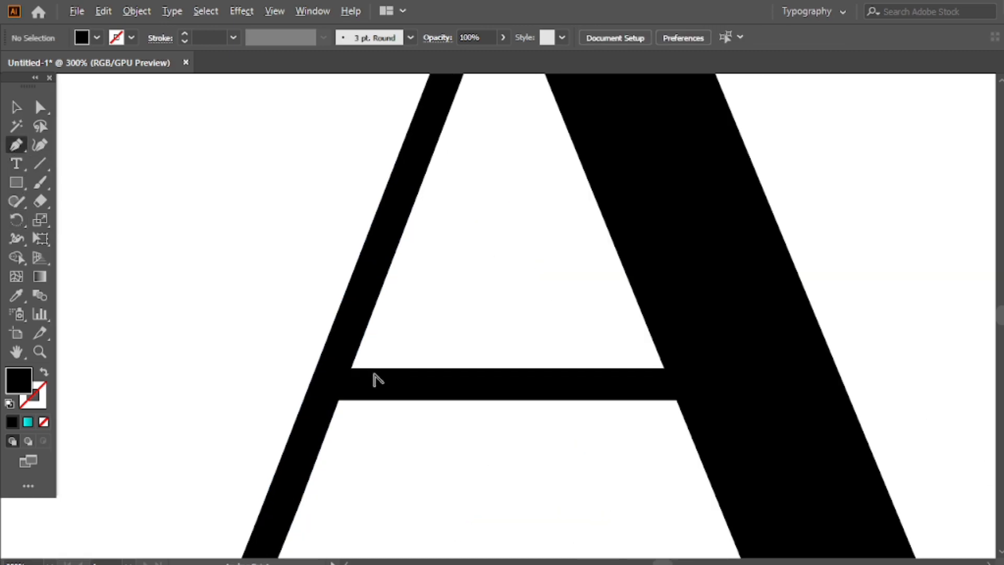
{"action": "left_click", "coordinate": [351, 370]}
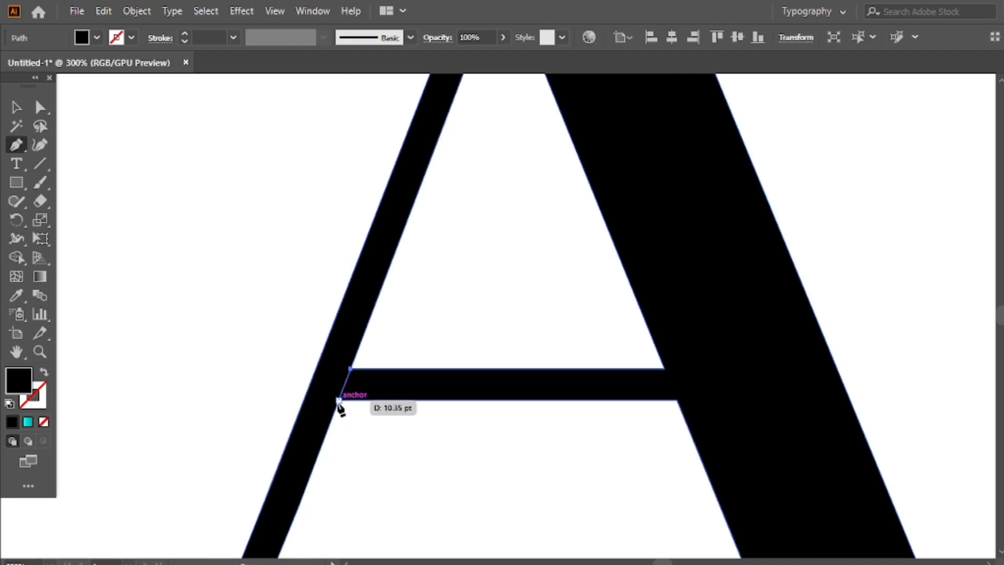
{"action": "left_click", "coordinate": [339, 401]}
{"action": "left_click", "coordinate": [678, 401]}
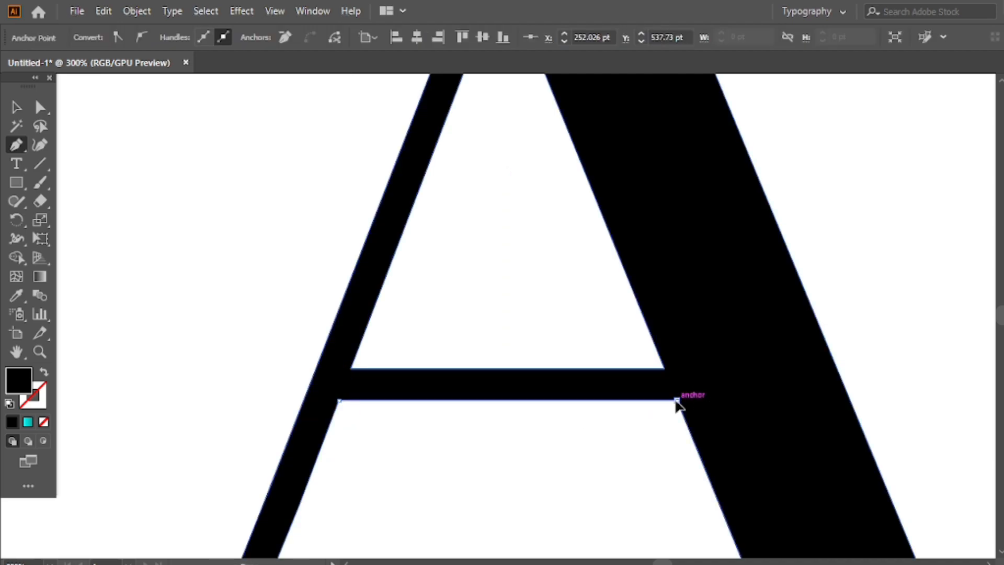
{"action": "left_click", "coordinate": [664, 369]}
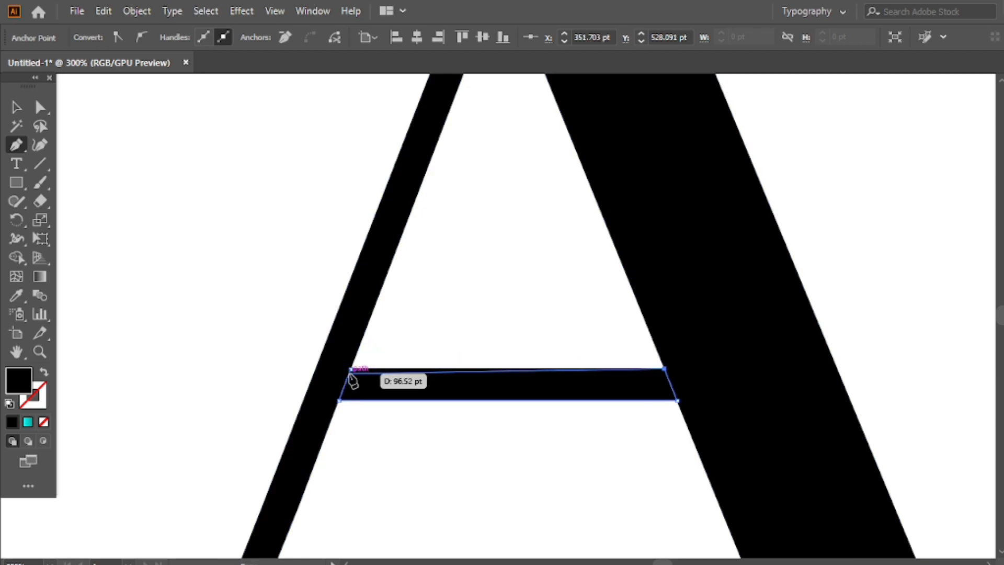
{"action": "left_click", "coordinate": [350, 370]}
Remove the crossbar from the A by subtracting the traced shape with the Shape Builder tool
{"action": "left_click", "coordinate": [18, 109]}
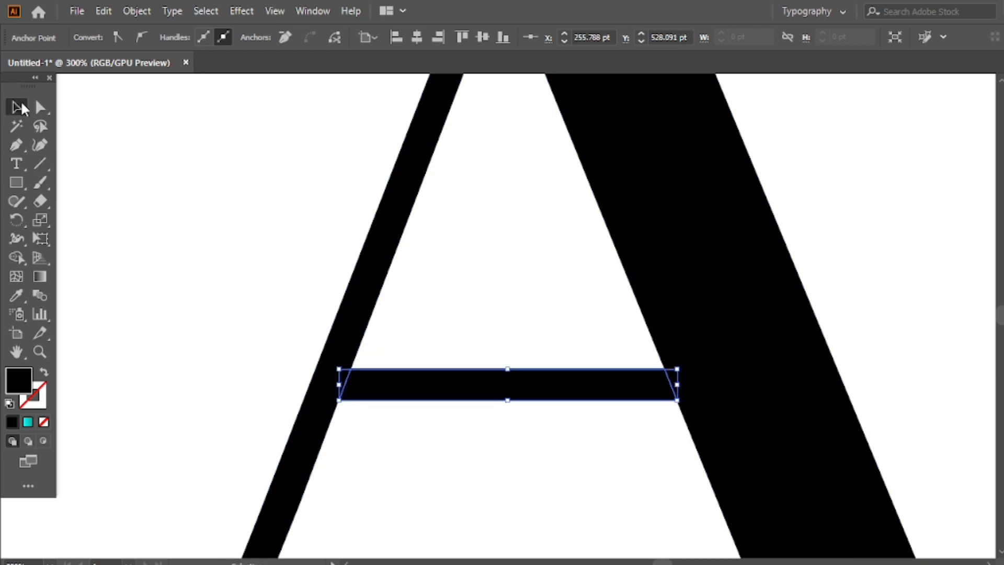
{"action": "left_click_drag", "start_coordinate": [313, 256], "coordinate": [509, 469]}
{"action": "left_click", "coordinate": [16, 258]}
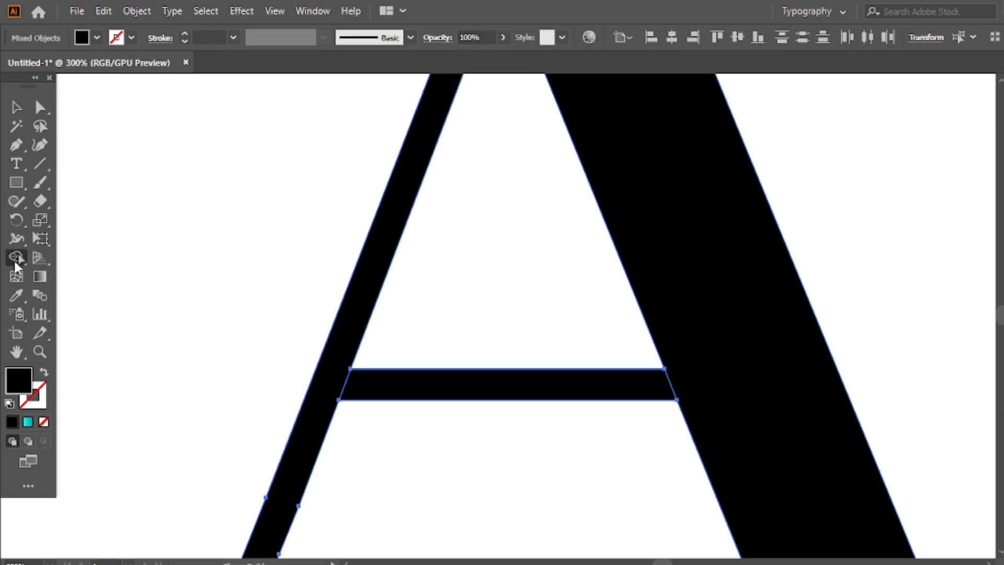
{"action": "scroll", "coordinate": [512, 386], "scroll_direction": "down", "scroll_amount": 4}
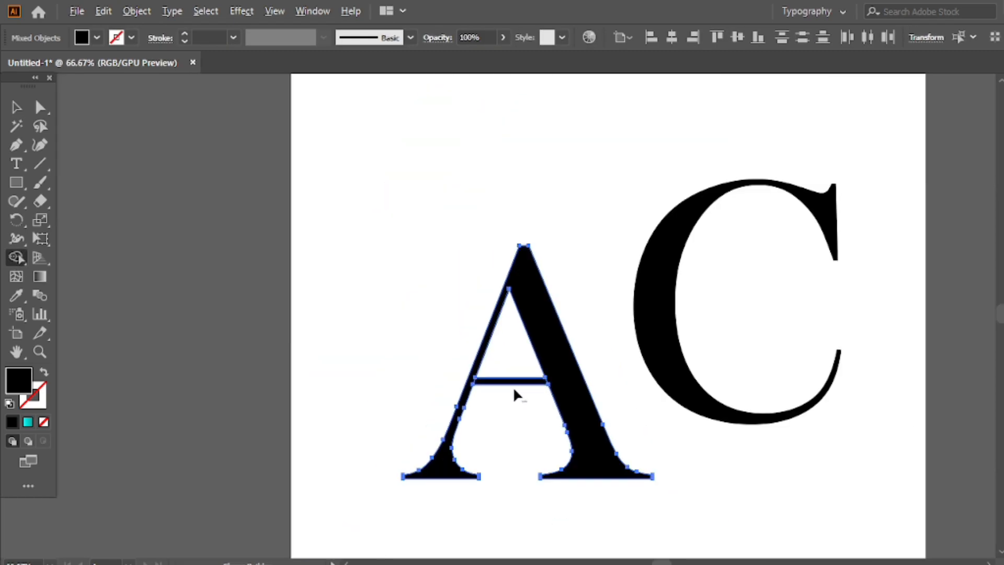
{"action": "mouse_move", "coordinate": [514, 384]}
{"action": "left_mouse_down"}
{"action": "mouse_move", "coordinate": [517, 371]}
{"action": "mouse_move", "coordinate": [510, 396]}
{"action": "left_mouse_up"}
{"action": "left_click", "coordinate": [17, 106]}
{"action": "left_click", "coordinate": [410, 253]}
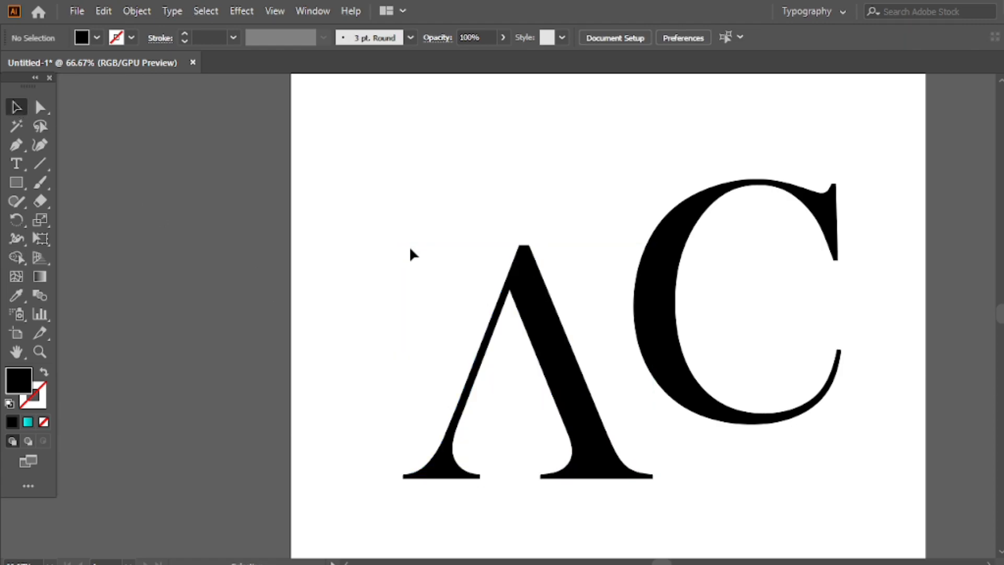
Reposition the A and move the C so it overlaps the lower half of the A
{"action": "scroll", "coordinate": [658, 294], "scroll_direction": "down", "scroll_amount": 1}
{"action": "scroll", "coordinate": [635, 233], "scroll_direction": "right", "scroll_amount": 2}
{"action": "left_click_drag", "start_coordinate": [483, 366], "coordinate": [493, 330]}
{"action": "left_click_drag", "start_coordinate": [581, 359], "coordinate": [444, 440]}
{"action": "left_click", "coordinate": [588, 375]}
{"action": "left_click_drag", "start_coordinate": [414, 331], "coordinate": [416, 329]}
{"action": "left_click", "coordinate": [649, 242]}
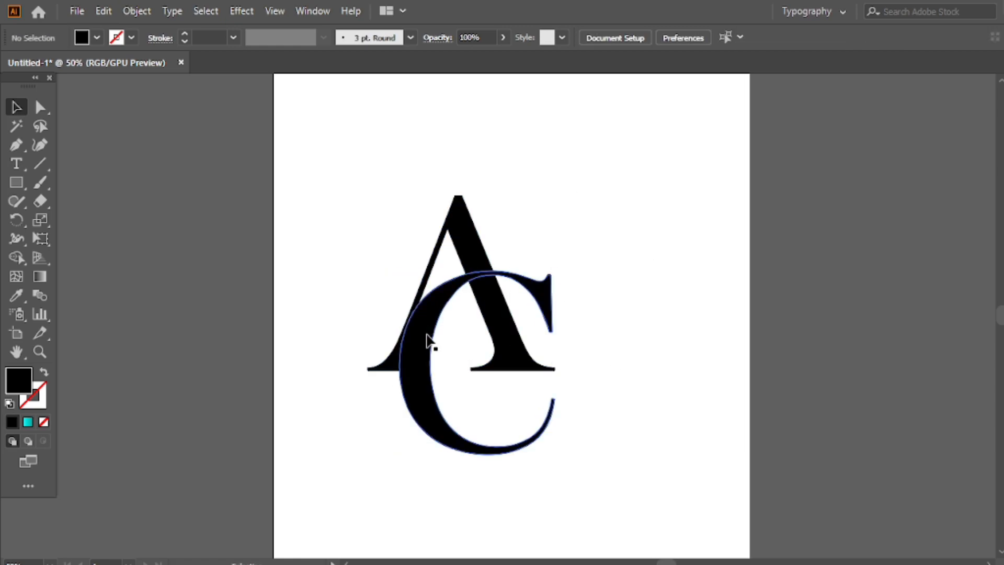
Scale the C down slightly and reposition both letters so the C wraps around the A's lower half
{"action": "left_click_drag", "start_coordinate": [433, 340], "coordinate": [428, 348]}
{"action": "left_click", "coordinate": [568, 223]}
{"action": "left_click_drag", "start_coordinate": [460, 308], "coordinate": [345, 391]}
{"action": "left_click_drag", "start_coordinate": [417, 403], "coordinate": [456, 396]}
{"action": "left_click", "coordinate": [623, 363]}
{"action": "left_click", "coordinate": [578, 439]}
{"action": "left_click_drag", "start_coordinate": [586, 457], "coordinate": [573, 442]}
{"action": "left_click_drag", "start_coordinate": [467, 410], "coordinate": [477, 413]}
{"action": "left_click", "coordinate": [632, 336]}
{"action": "left_click_drag", "start_coordinate": [569, 306], "coordinate": [551, 298]}
{"action": "left_click_drag", "start_coordinate": [445, 387], "coordinate": [451, 384]}
{"action": "left_click", "coordinate": [599, 343]}
Fine-tune the overlap by nudging the C three increments to the right
{"action": "left_click_drag", "start_coordinate": [621, 207], "coordinate": [393, 406]}
{"action": "left_click", "coordinate": [443, 460]}
{"action": "left_click", "coordinate": [453, 412]}
{"action": "key", "text": "Right"}
{"action": "key", "text": "Right"}
{"action": "key", "text": "Right"}
{"action": "left_click", "coordinate": [597, 295]}
{"action": "left_click_drag", "start_coordinate": [599, 227], "coordinate": [410, 381]}
{"action": "left_click", "coordinate": [495, 347]}
{"action": "left_click", "coordinate": [459, 347]}
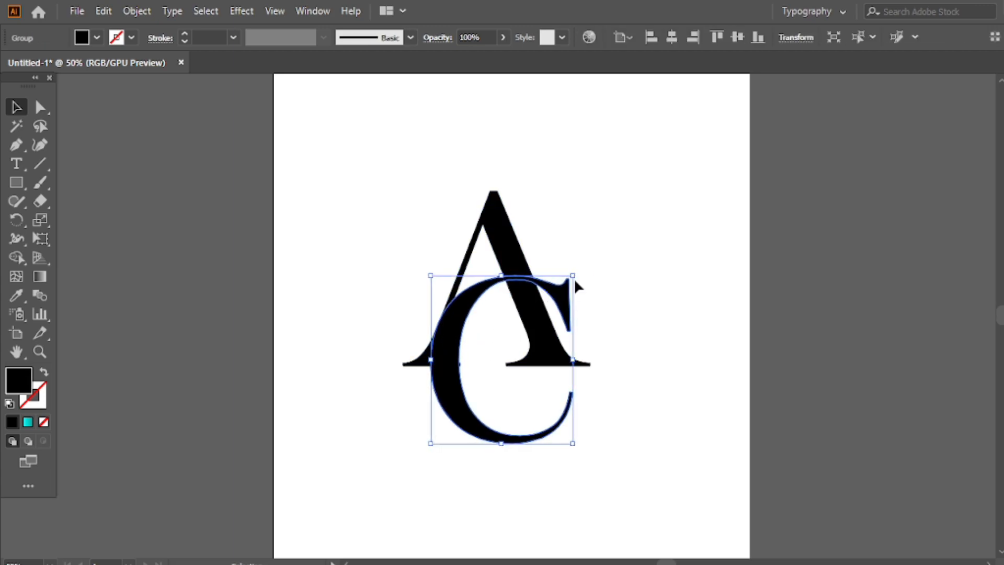
Offset the paths of both letters by 10 pt with miter joins and a miter limit of 4
{"action": "left_click_drag", "start_coordinate": [609, 242], "coordinate": [369, 442]}
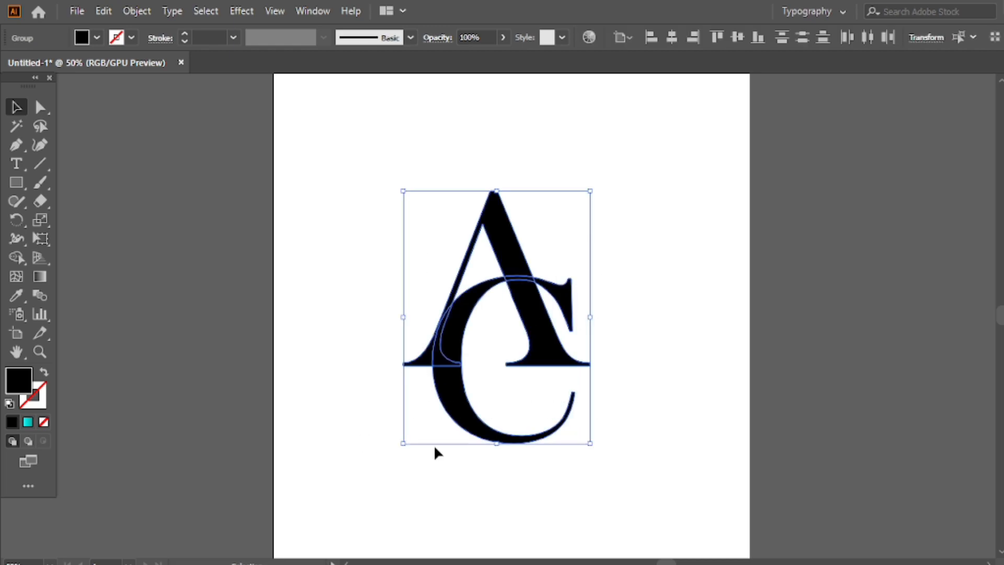
{"action": "left_click", "coordinate": [136, 11]}
{"action": "mouse_move", "coordinate": [279, 380]}
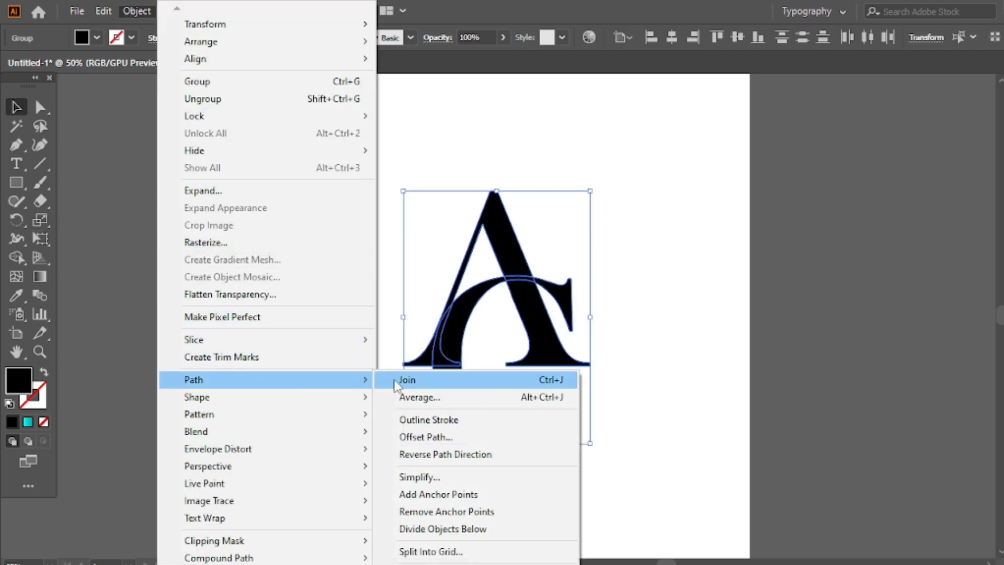
{"action": "left_click", "coordinate": [420, 438]}
{"action": "left_click_drag", "start_coordinate": [327, 57], "coordinate": [406, 52]}
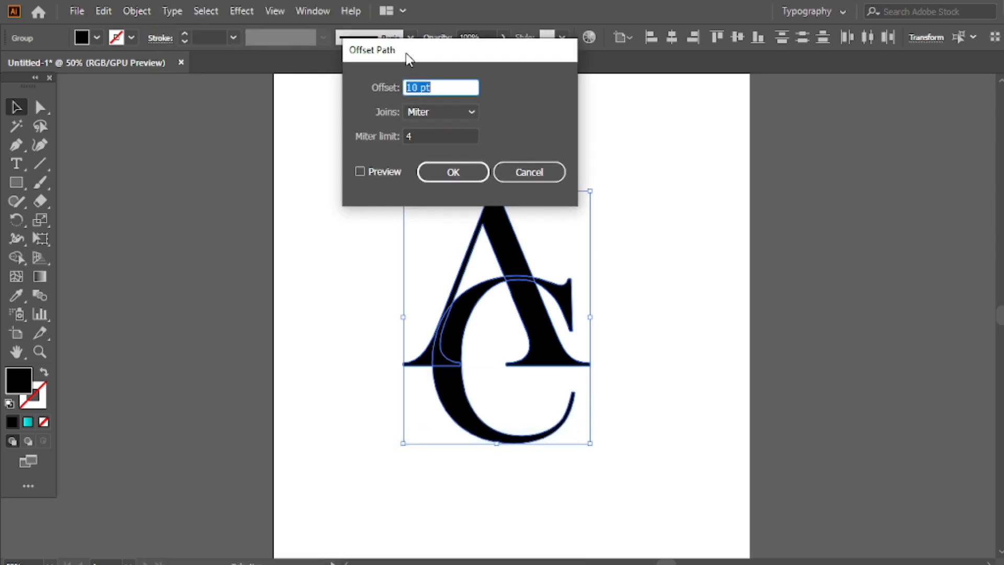
{"action": "left_click", "coordinate": [360, 172]}
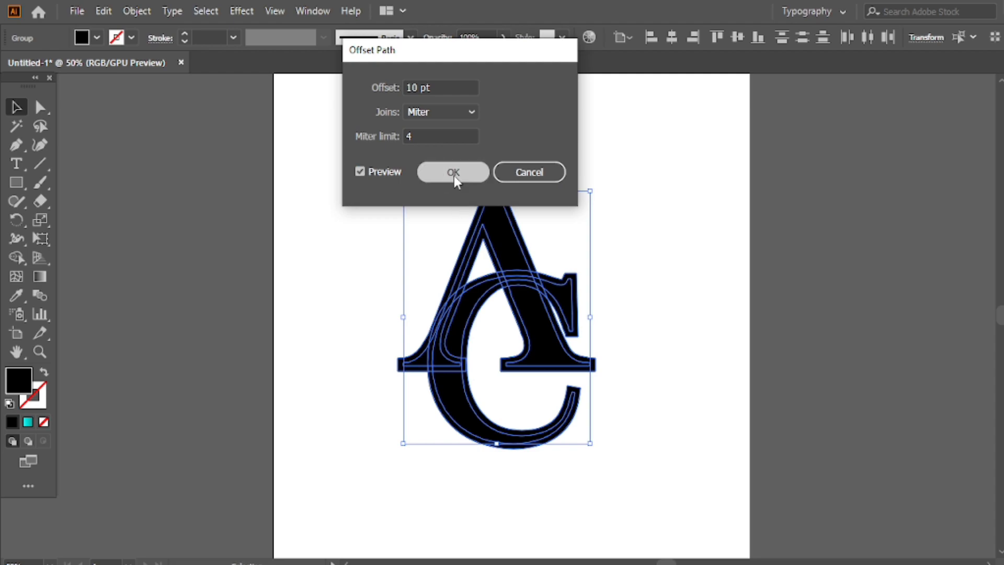
{"action": "left_click", "coordinate": [452, 174]}
Using Shape Builder, remove the offset borders around the A's legs and the C's serif and lower curve, leaving a gap beside the serif
{"action": "left_click_drag", "start_coordinate": [336, 130], "coordinate": [638, 486]}
{"action": "left_click", "coordinate": [15, 259]}
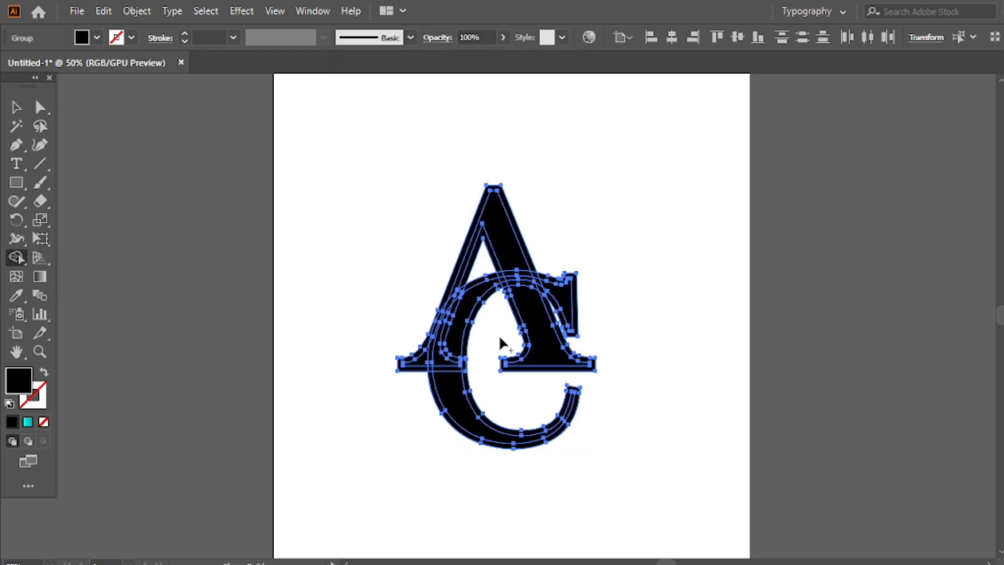
{"action": "scroll", "coordinate": [513, 334], "scroll_direction": "up", "scroll_amount": 2}
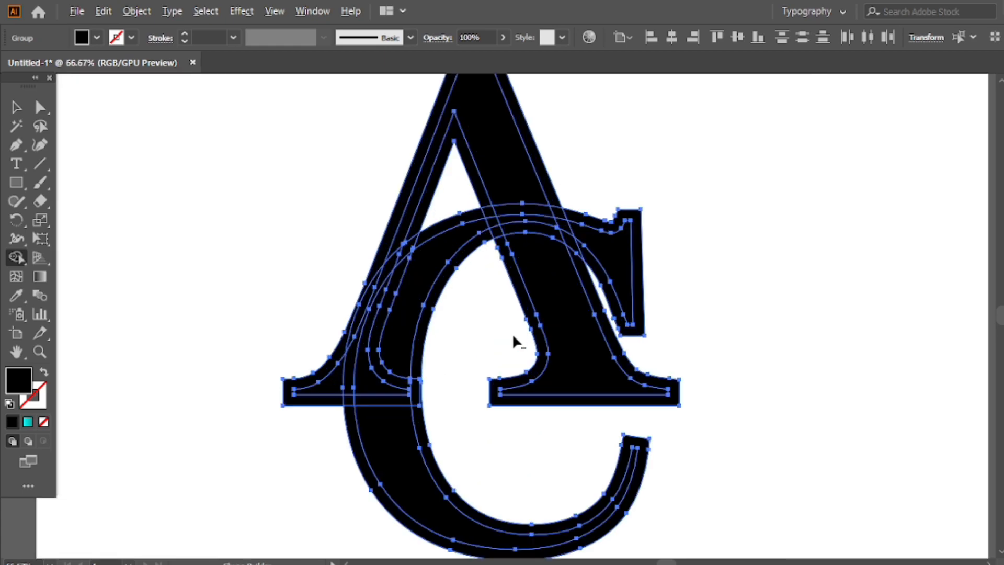
{"action": "left_click", "coordinate": [616, 349], "text": "alt"}
{"action": "left_click", "coordinate": [591, 266], "text": "alt"}
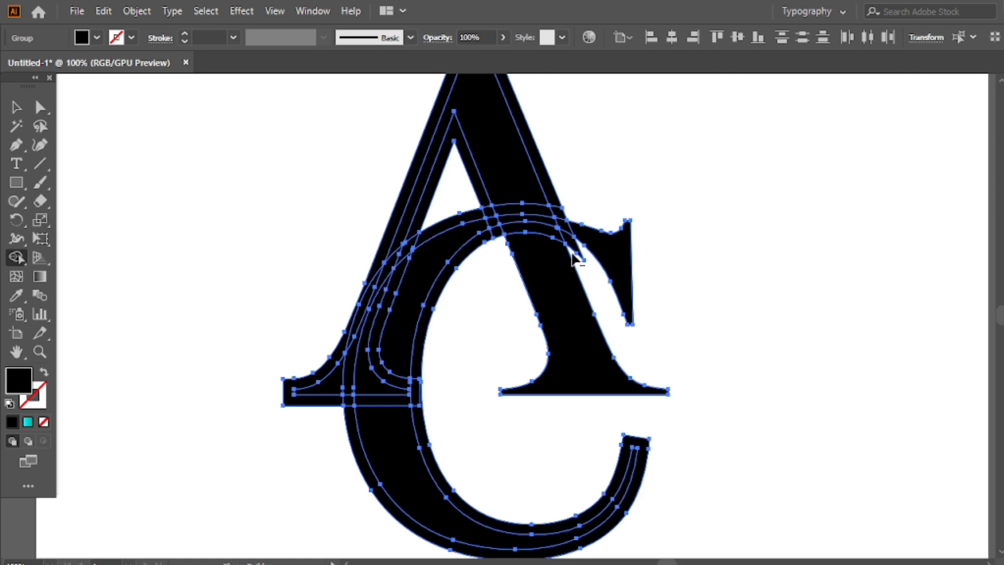
{"action": "left_click", "coordinate": [555, 208], "text": "alt"}
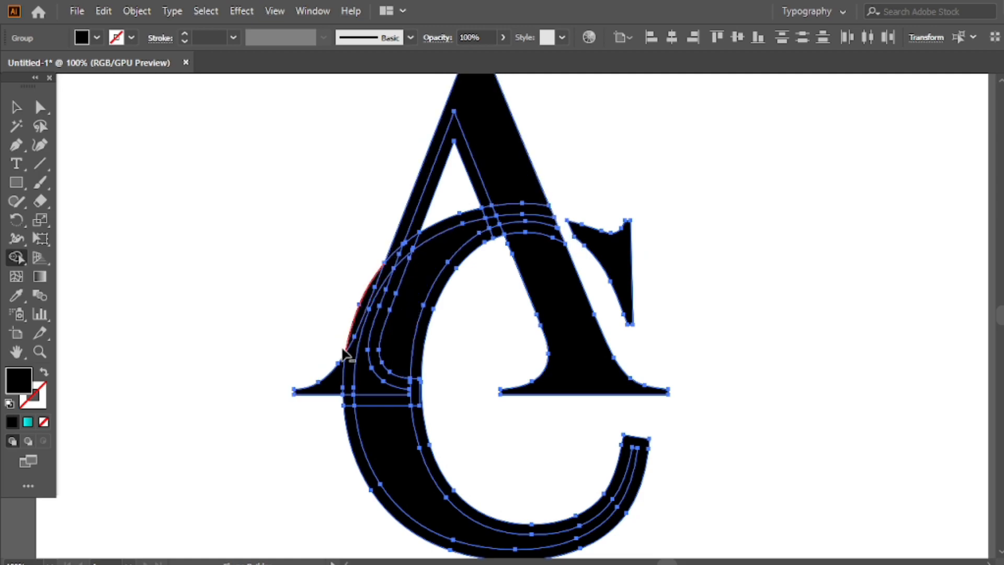
{"action": "left_click", "coordinate": [377, 444], "text": "alt"}
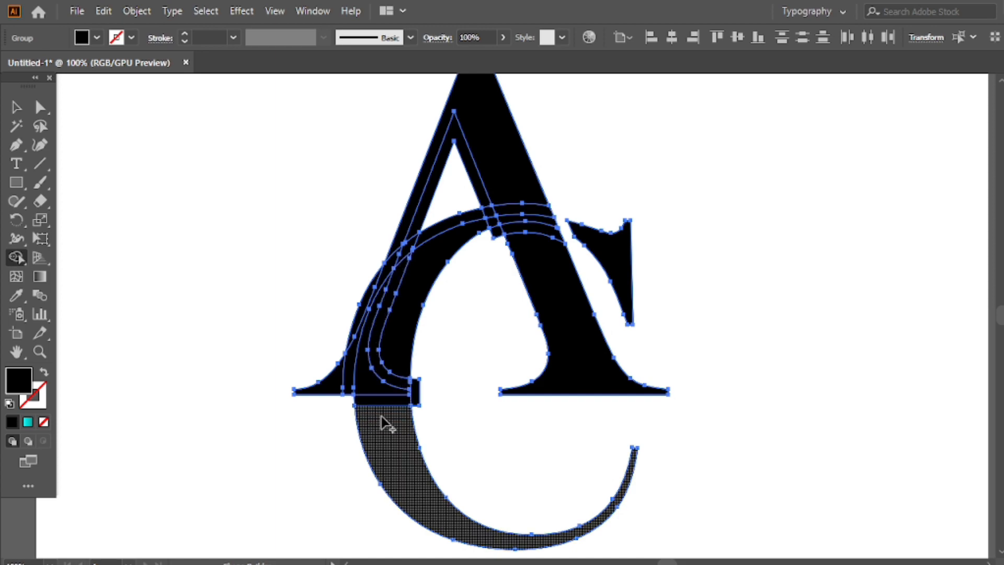
Merge the overlapping fragments of the C's thick stroke and upper curve into one continuous shape with Shape Builder
{"action": "left_click_drag", "start_coordinate": [385, 404], "coordinate": [403, 333]}
{"action": "left_click_drag", "start_coordinate": [426, 286], "coordinate": [470, 231]}
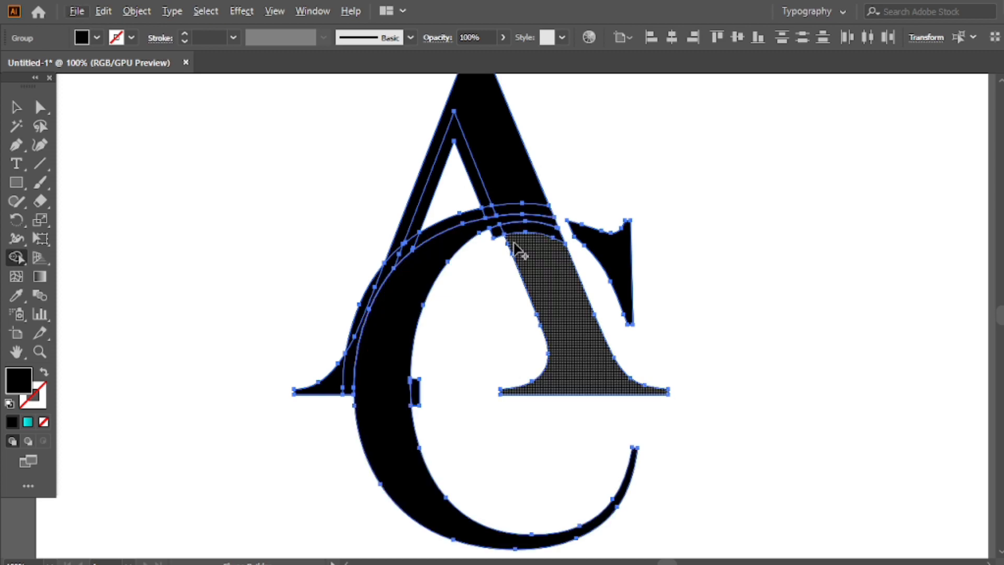
{"action": "left_click_drag", "start_coordinate": [520, 238], "coordinate": [516, 229]}
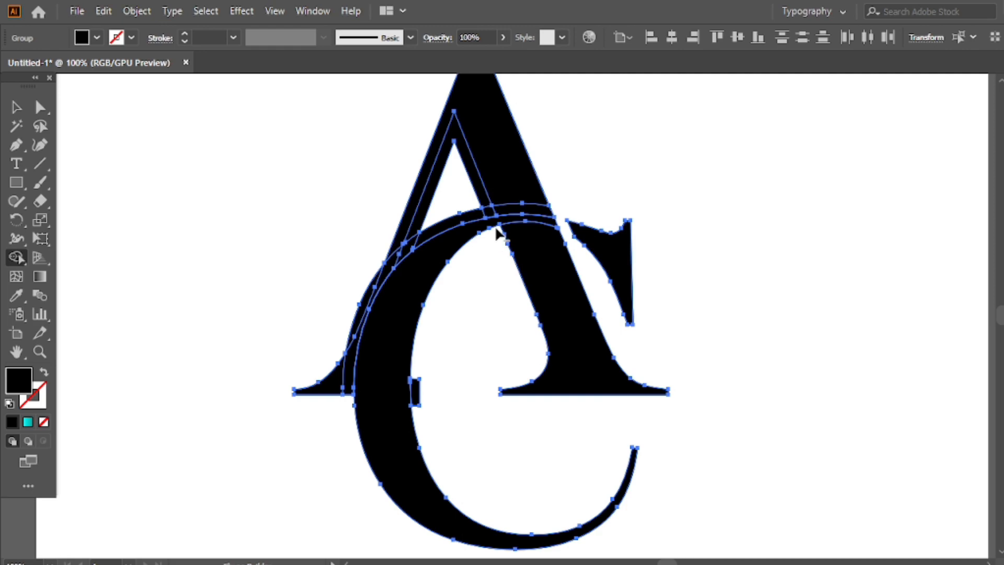
{"action": "left_click", "coordinate": [498, 211], "text": "alt"}
{"action": "left_click", "coordinate": [477, 215], "text": "alt"}
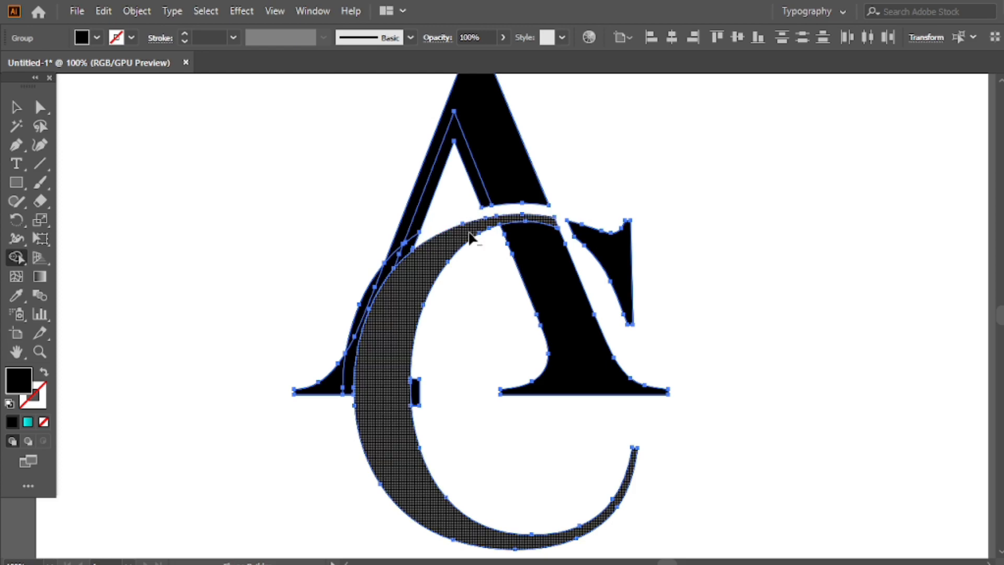
{"action": "key", "text": "ctrl+z"}
{"action": "key", "text": "ctrl+z"}
{"action": "key", "text": "ctrl+z"}
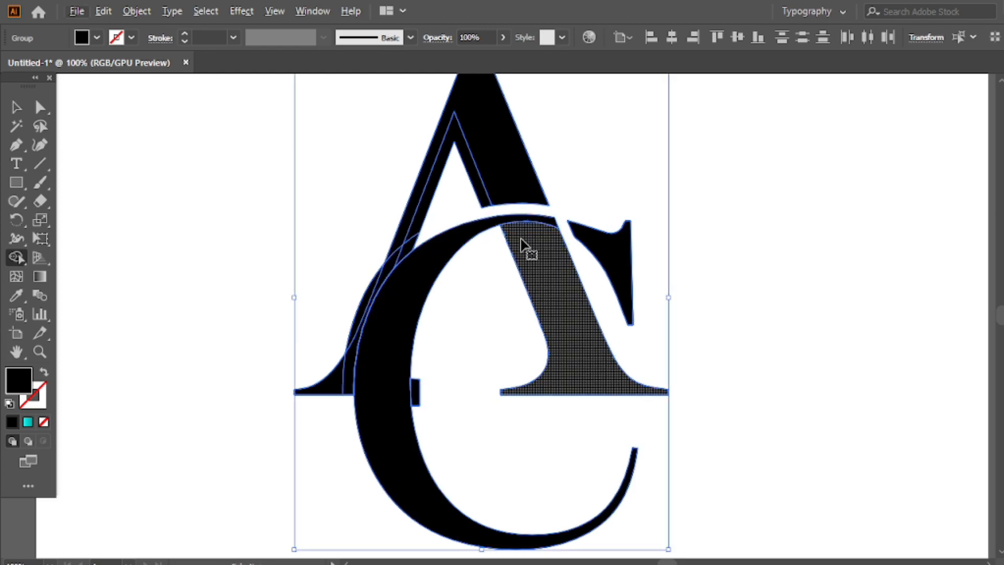
{"action": "key", "text": "ctrl+z"}
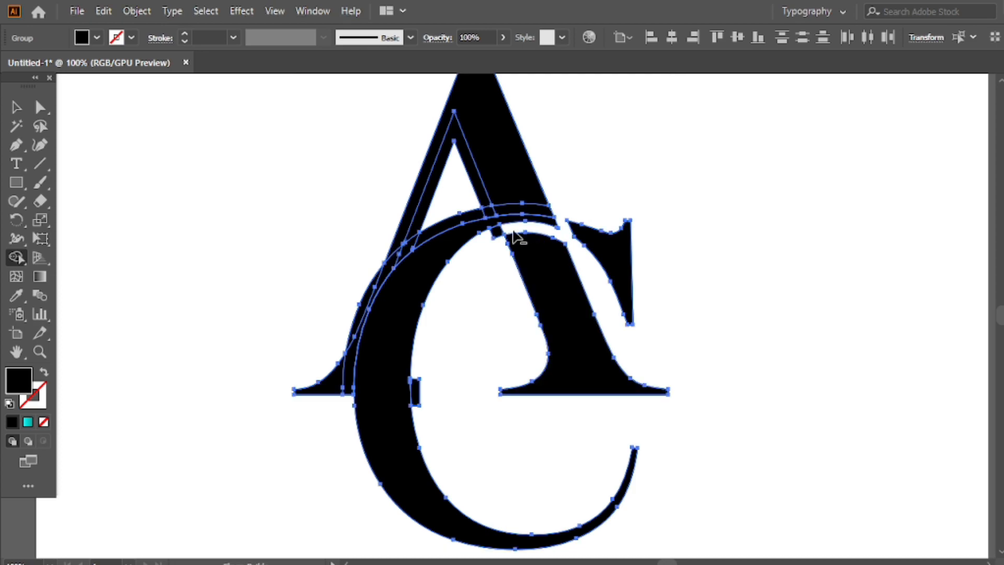
Remove the leftover offset strips above the C's upper curve, inside the A, and along the C's outer and inner edges
{"action": "left_click", "coordinate": [511, 210], "text": "alt"}
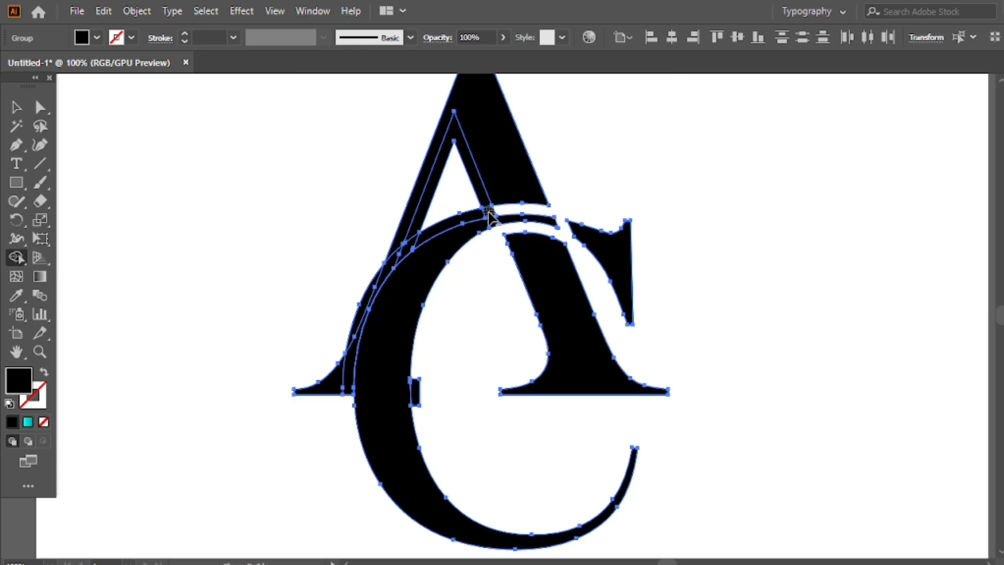
{"action": "left_click", "coordinate": [423, 224], "text": "alt"}
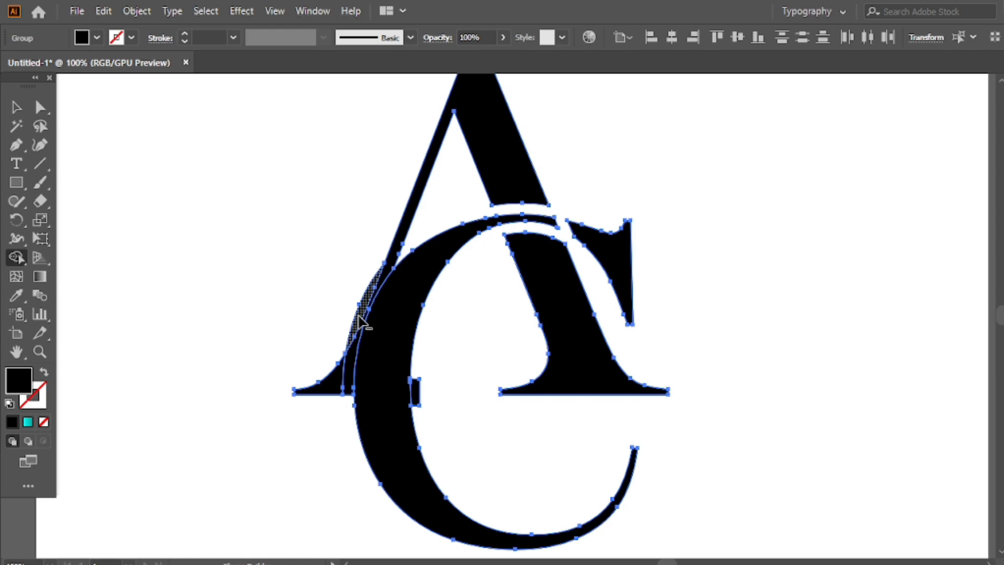
{"action": "left_click_drag", "start_coordinate": [346, 380], "coordinate": [334, 377]}
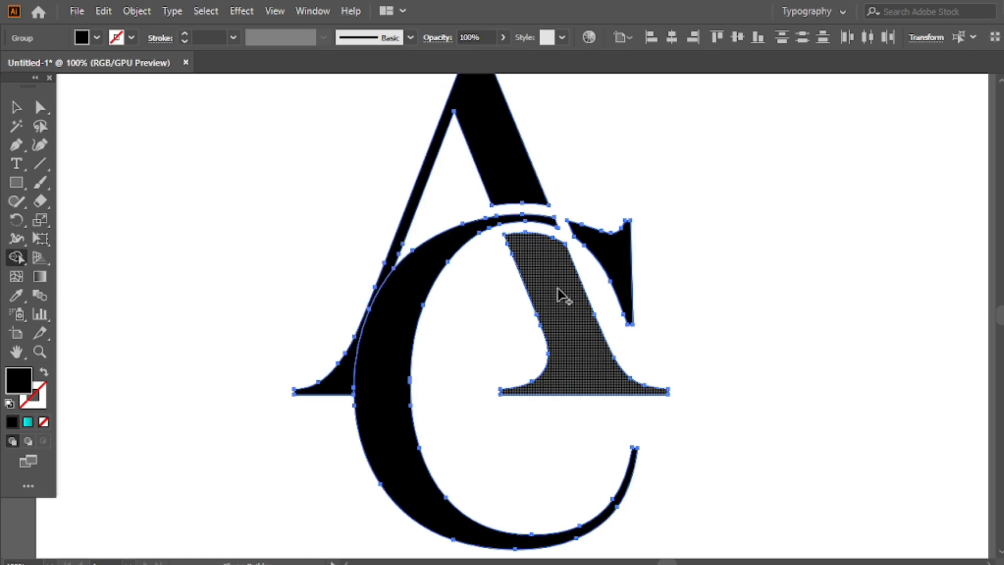
Select all the monogram shapes and move them to the centre of the artboard
{"action": "key", "text": "ctrl+minus"}
{"action": "left_click", "coordinate": [15, 106]}
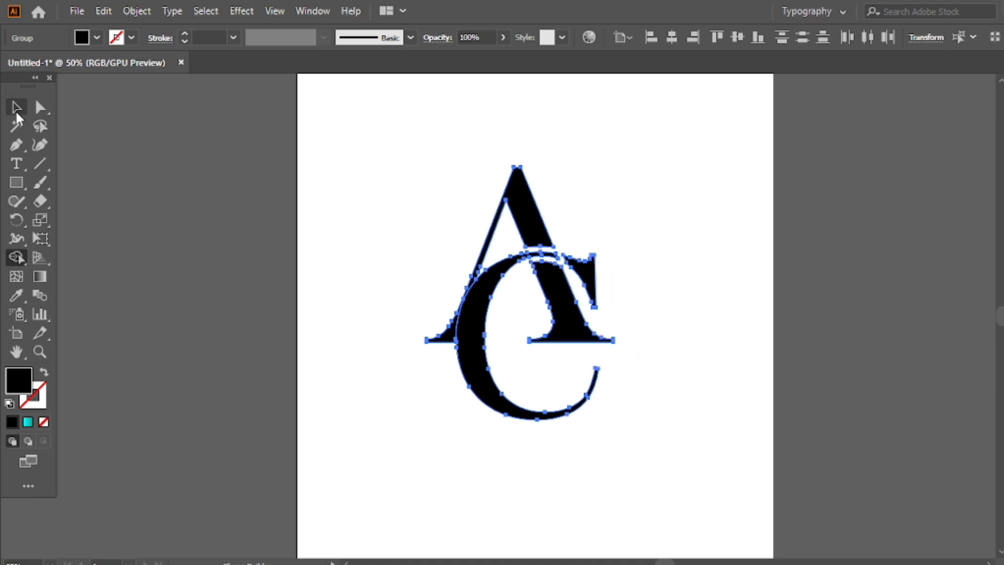
{"action": "left_click", "coordinate": [361, 154]}
{"action": "left_click_drag", "start_coordinate": [371, 172], "coordinate": [596, 407]}
{"action": "left_click_drag", "start_coordinate": [558, 317], "coordinate": [574, 335]}
Group the monogram shapes and scale the group up slightly from its centre, keeping its proportions
{"action": "right_click", "coordinate": [389, 179]}
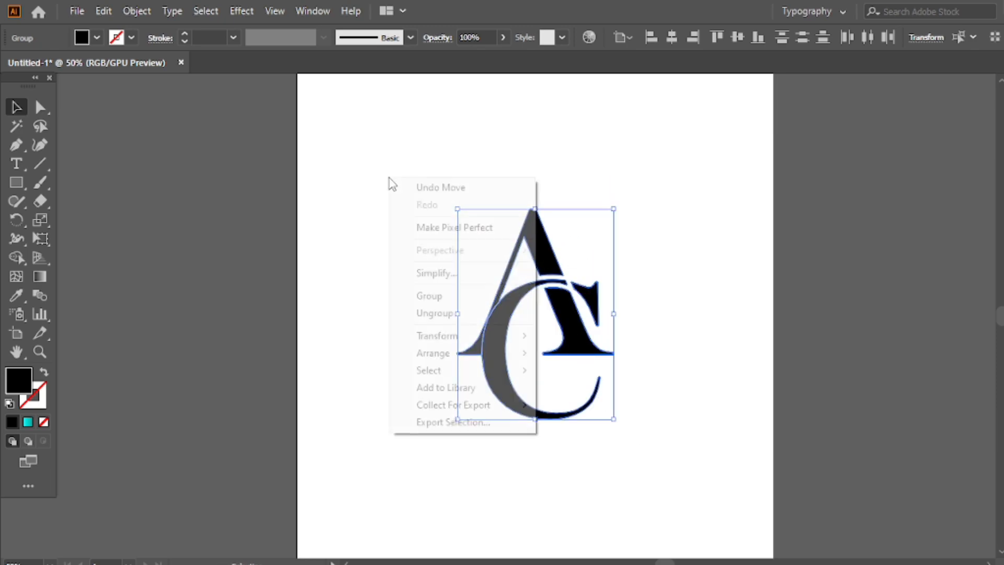
{"action": "left_click", "coordinate": [444, 301]}
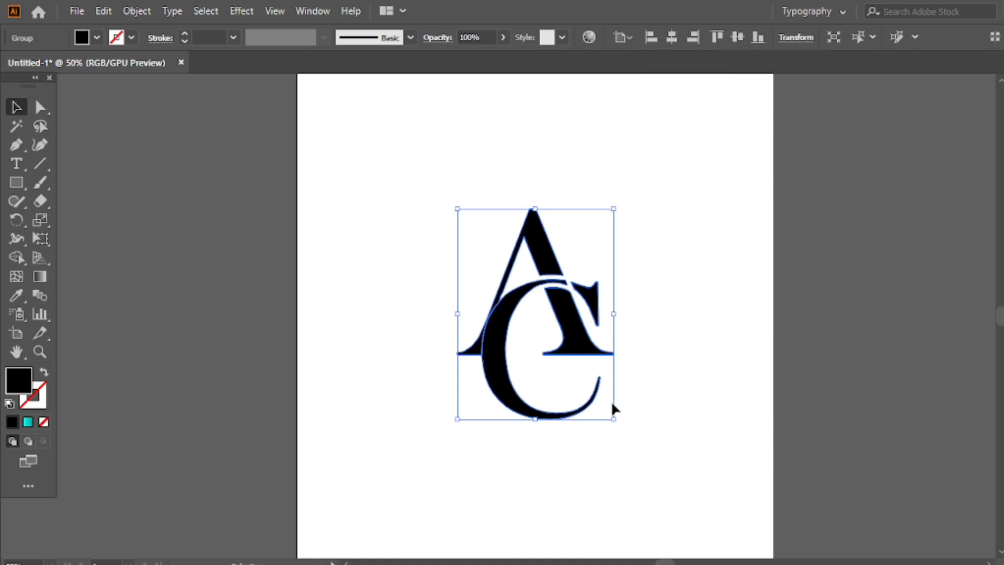
{"action": "left_click_drag", "start_coordinate": [615, 420], "coordinate": [626, 435]}
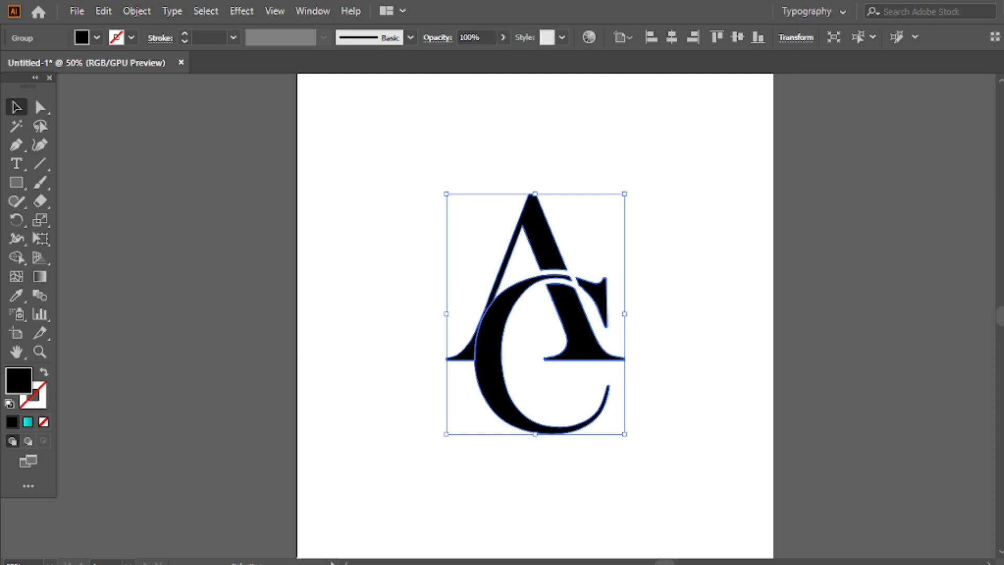
Try a blue and then a teal swatch as the monogram's solid fill
{"action": "left_click", "coordinate": [1002, 125]}
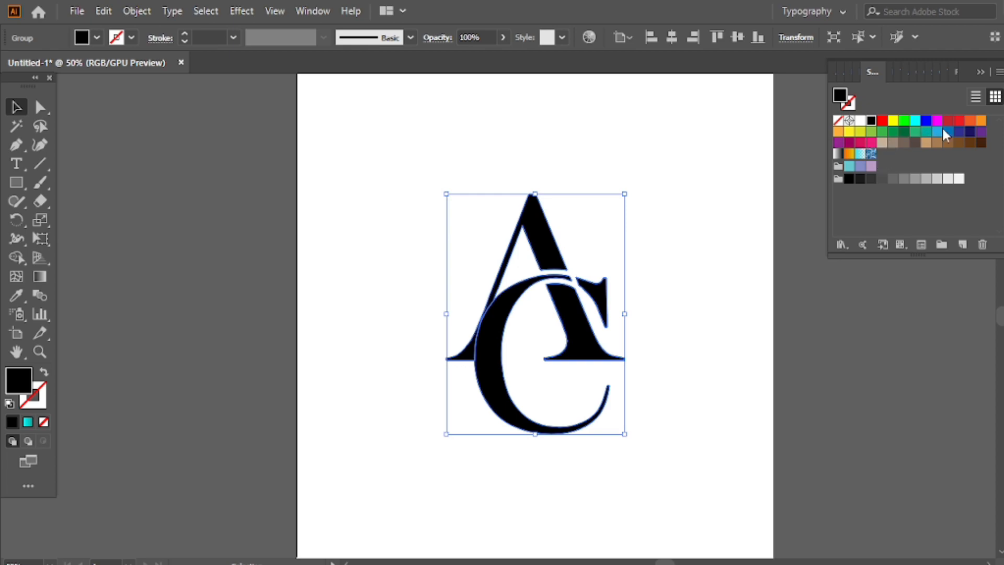
{"action": "left_click", "coordinate": [947, 134]}
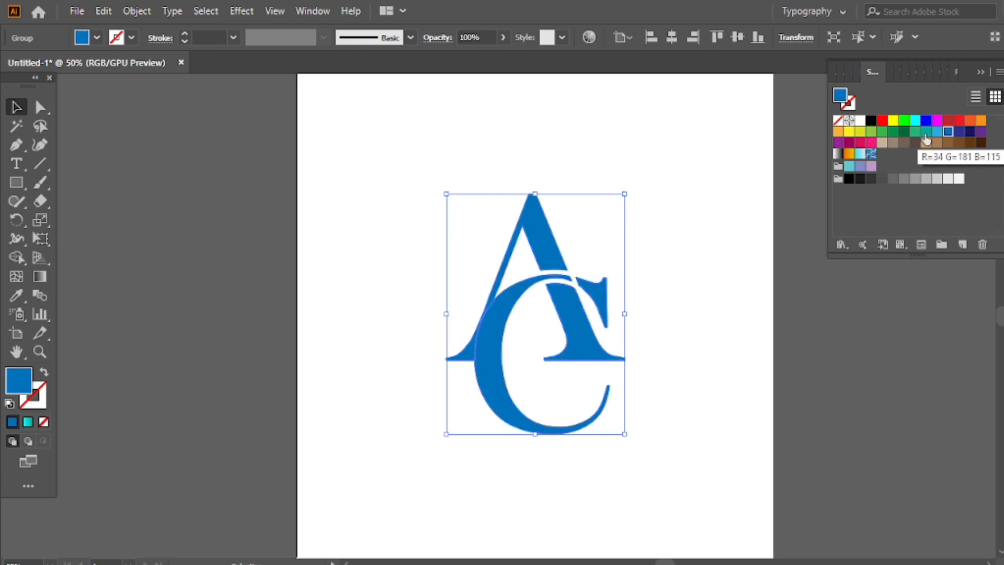
{"action": "left_click", "coordinate": [926, 132]}
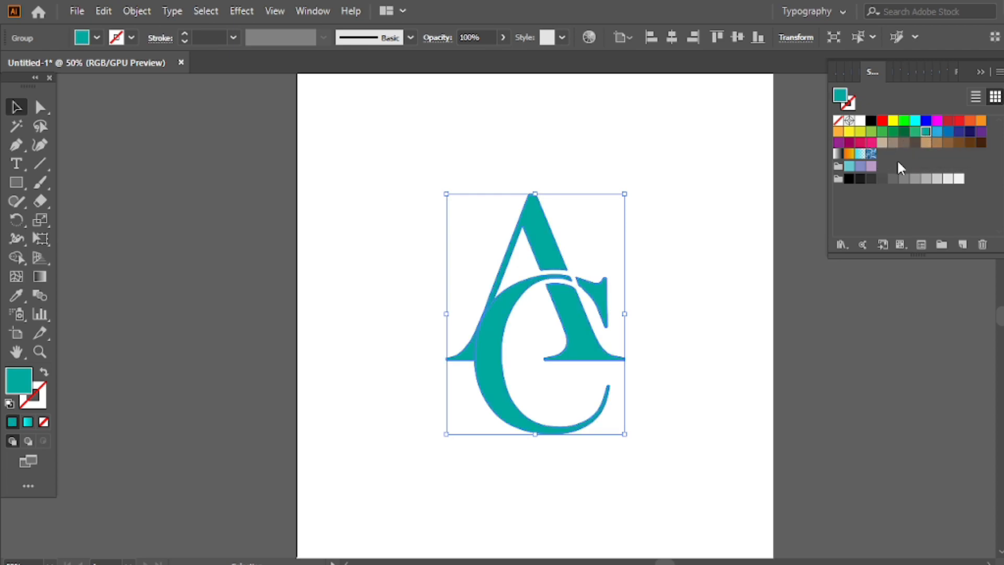
Fill the monogram with a linear gradient running from cyan to teal
{"action": "left_click", "coordinate": [982, 72]}
{"action": "left_click", "coordinate": [1003, 204]}
{"action": "left_click", "coordinate": [889, 189]}
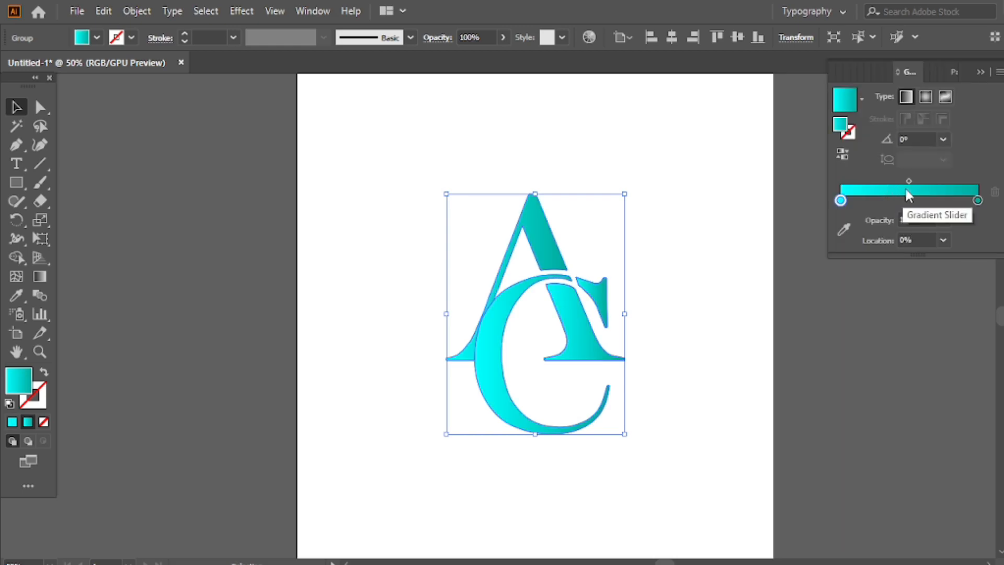
Redirect the gradient to run from cyan at the A's apex down to teal at the C's base, and deselect the monogram
{"action": "left_click", "coordinate": [981, 71]}
{"action": "left_click", "coordinate": [45, 277]}
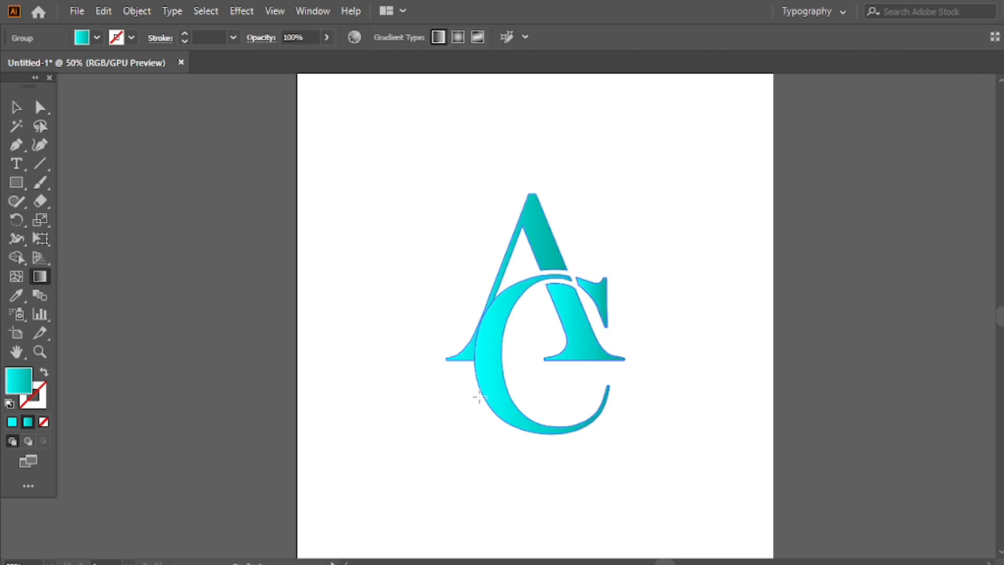
{"action": "left_click_drag", "start_coordinate": [533, 194], "coordinate": [548, 432]}
{"action": "key", "text": "v"}
{"action": "left_click", "coordinate": [379, 214]}
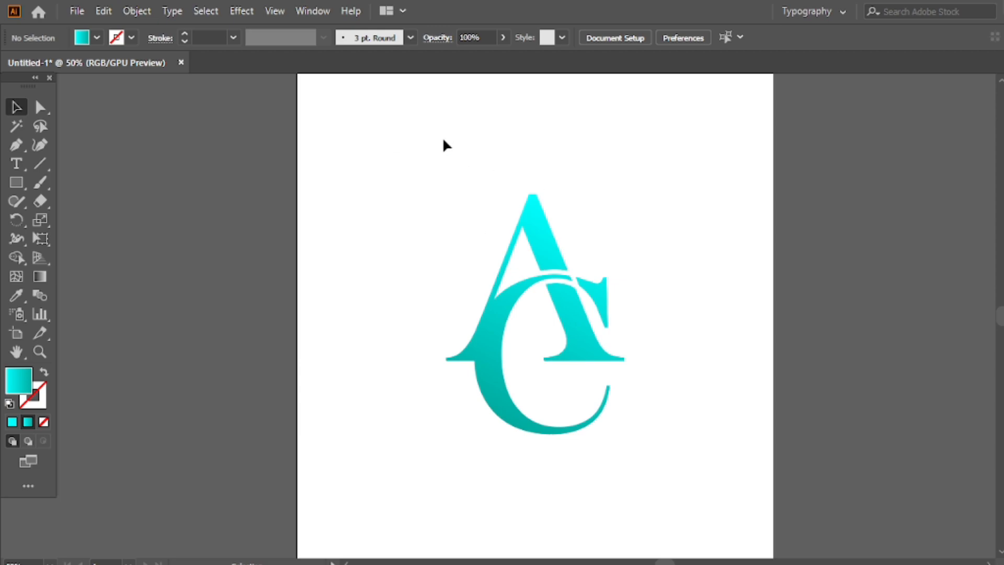